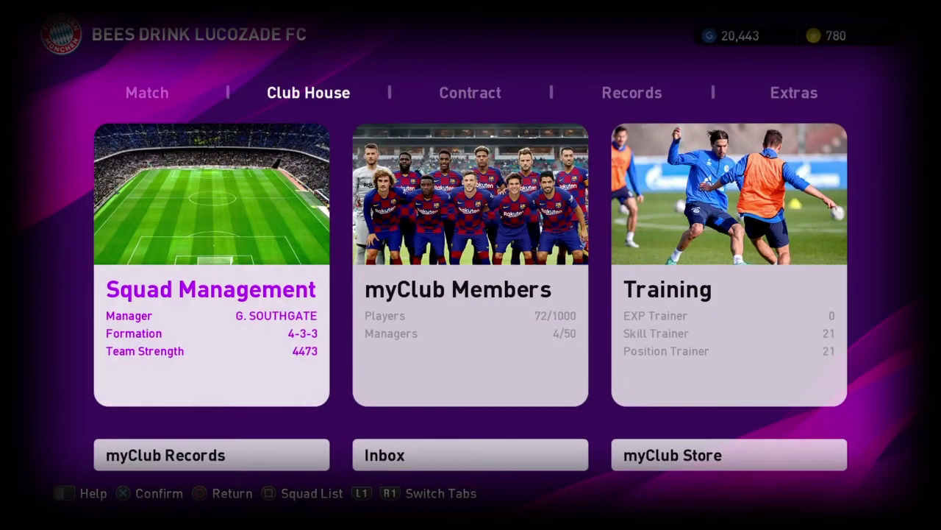
- Switch to the Contract section to reach the Agents signing options
key("Right")
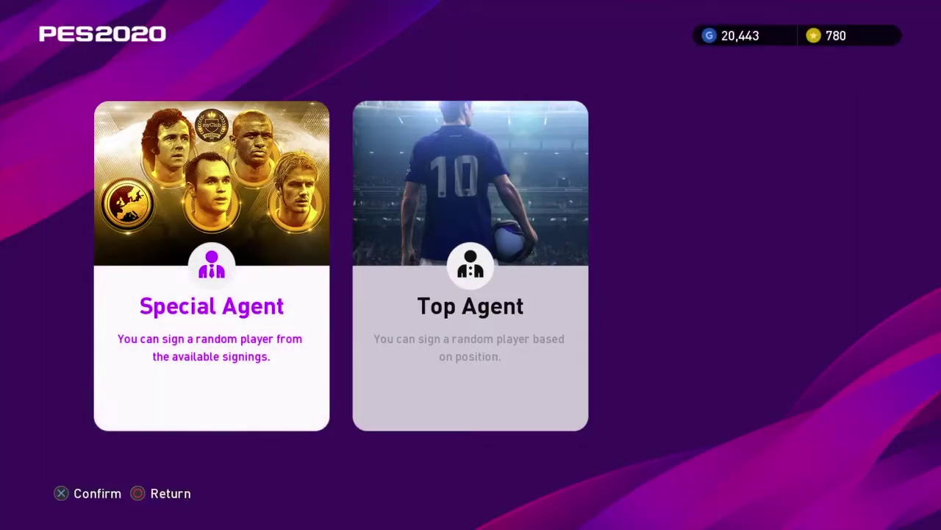
- Open Special Agent and pick the LEGENDS: European agent after glancing at POTW: Jul 2 '20
key("Return")
key("Right")
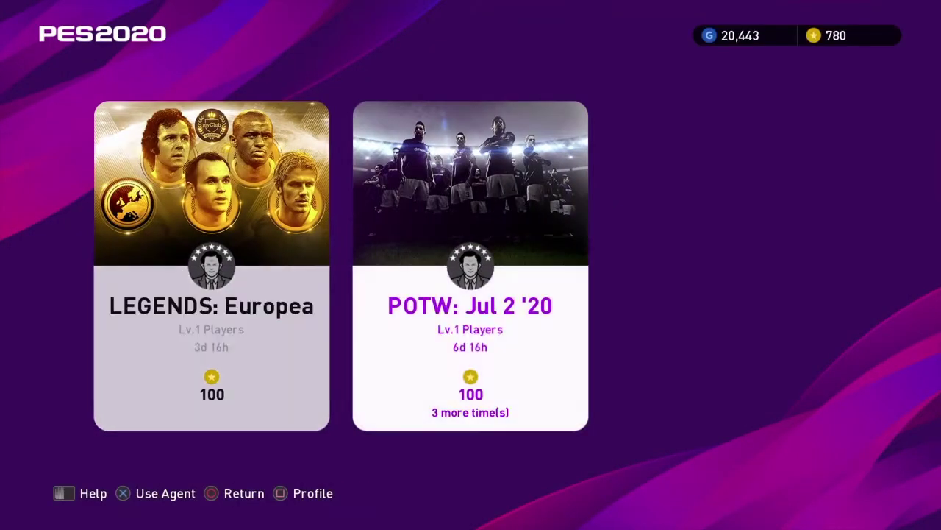
key("Left")
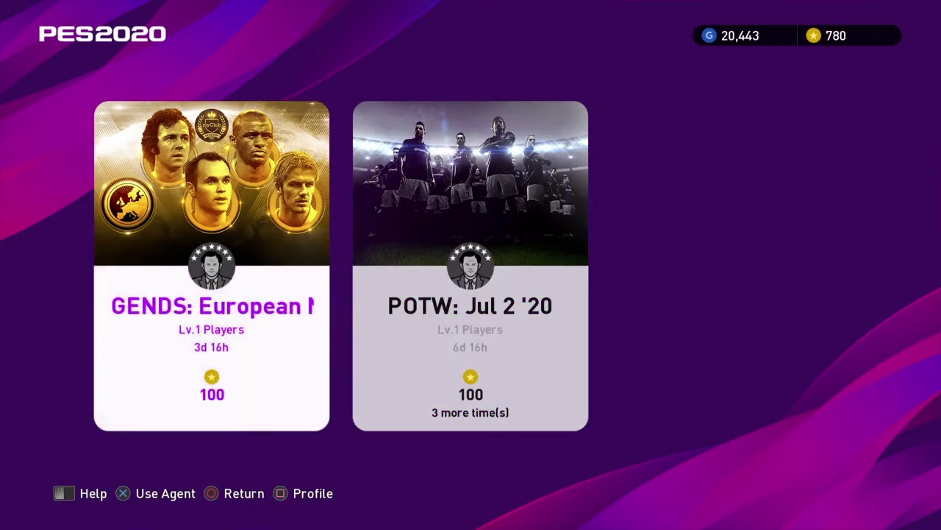
key("Right")
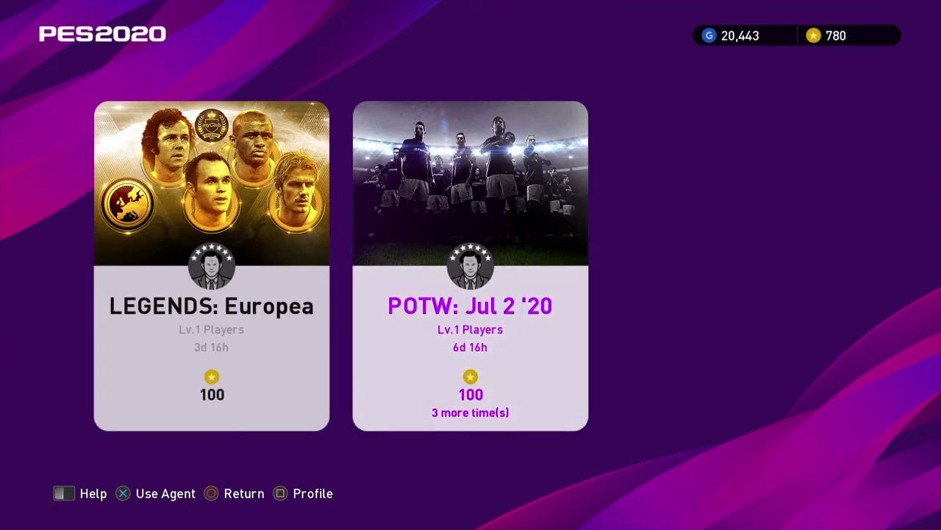
key("Left")
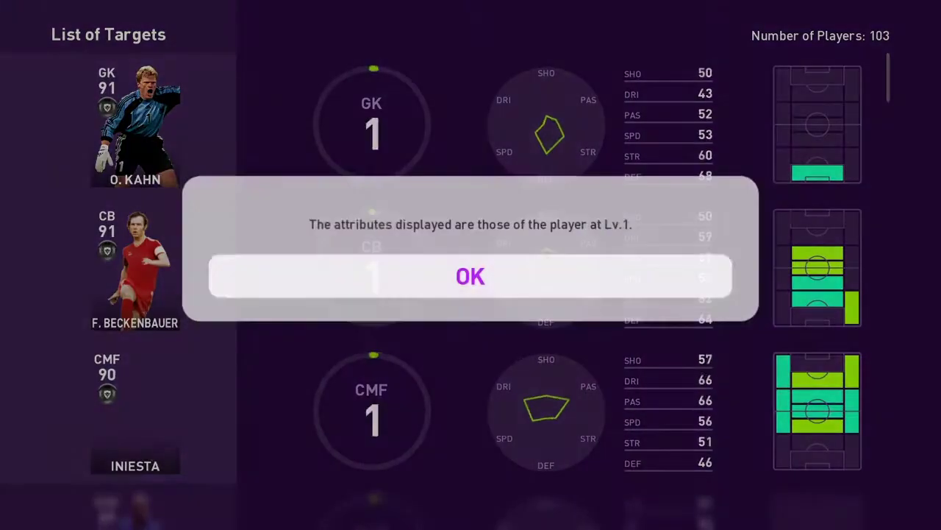
- Dismiss the Lv.1 notice and scroll the legends targets past Beckenbauer and Beckham to R. Gullit
key("Return")
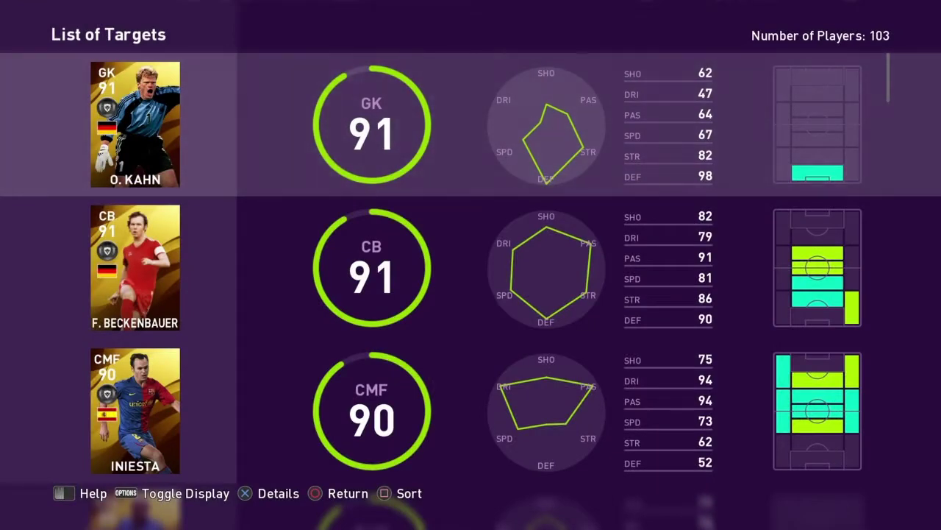
key("Down")
key("Down")
key("Down")
key("Down")
key("Down")
key("Down")
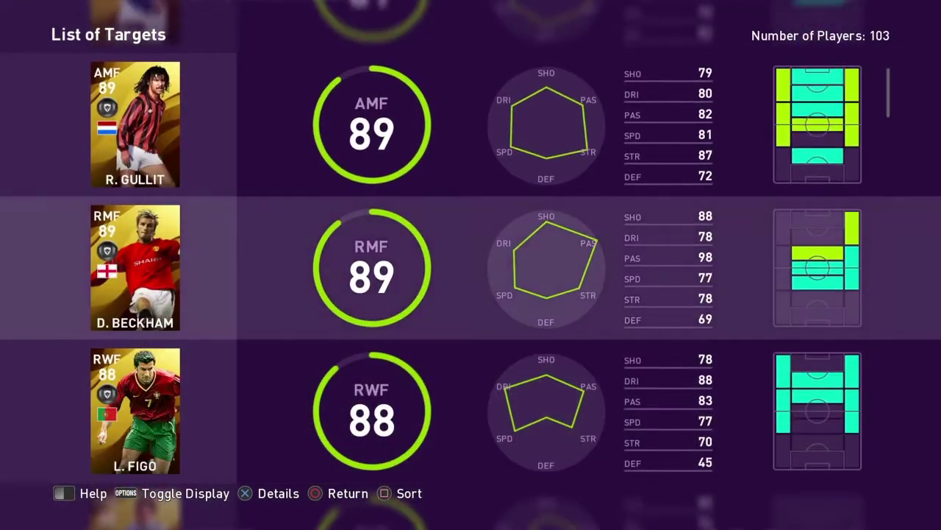
key("Up")
key("Up")
key("Up")
key("Up")
key("Up")
key("Down")
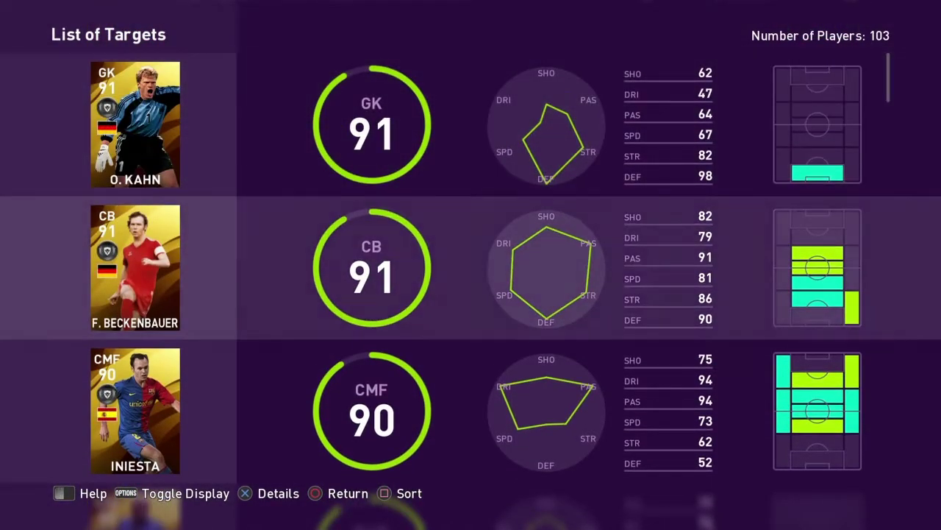
key("Down")
key("Down")
key("Down")
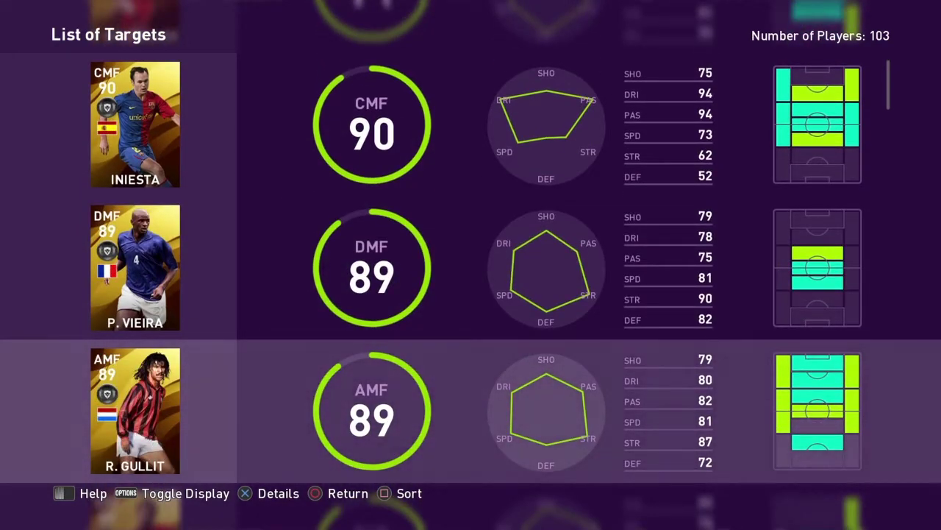
key("Down")
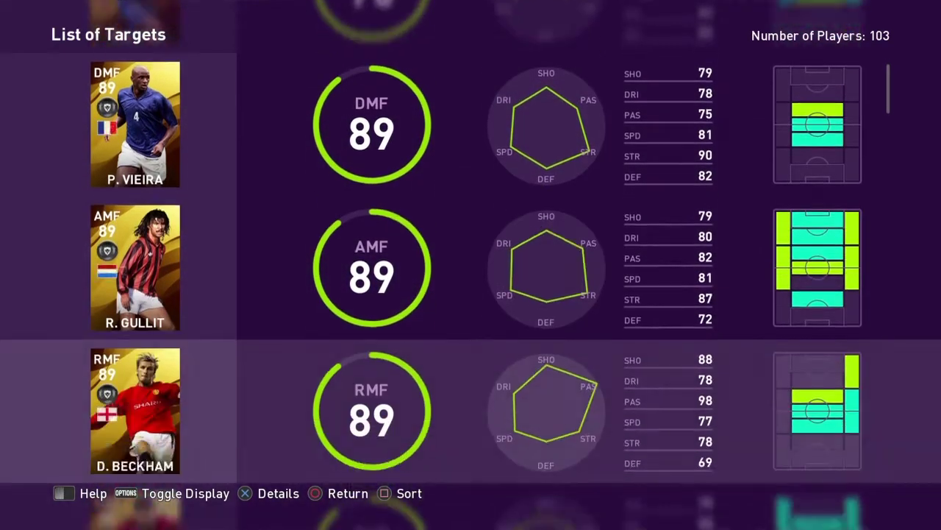
key("Up")
- View R. Gullit's player details, then close them to continue toward signing
key("Return")
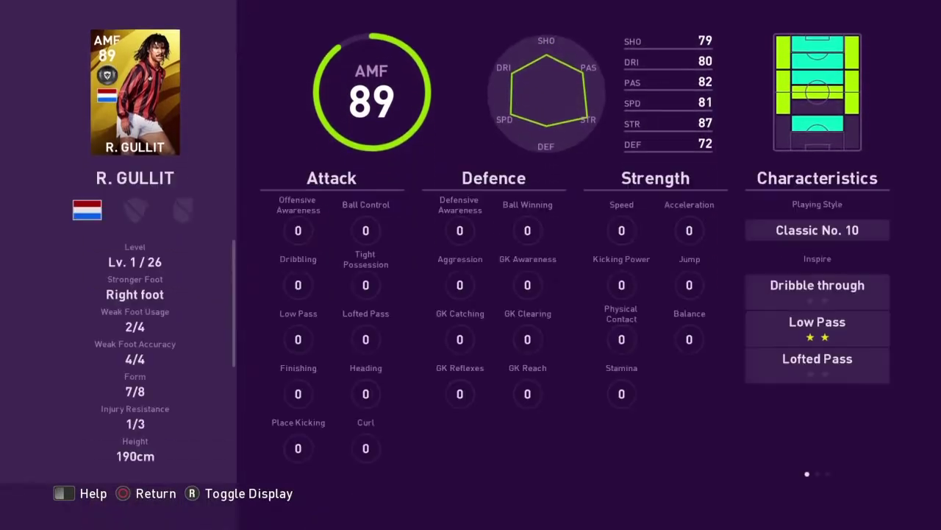
key("Escape")
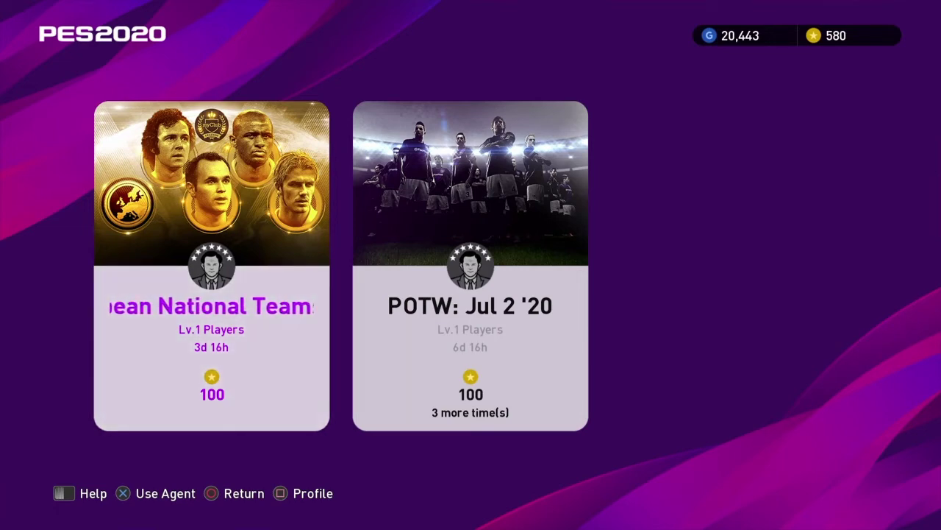
- Use the European legends agent again for a 100-coin signing
key("Return")
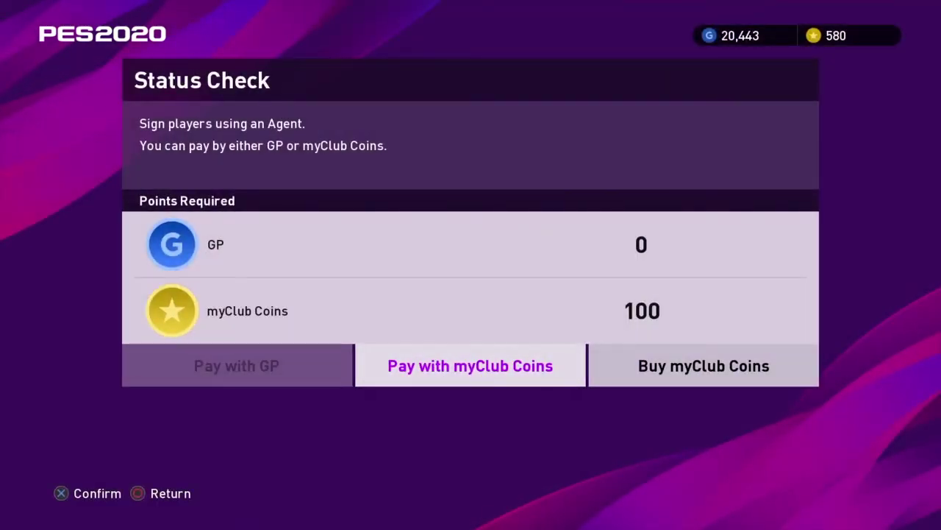
- Pay with myClub Coins for the POTW signing of L. Muriel, leaving 380 coins
key("Return")
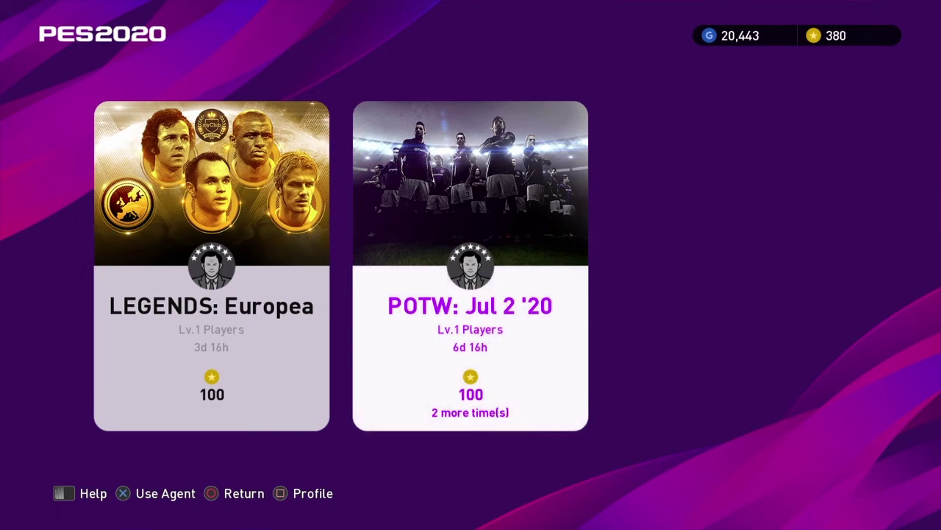
key("Left")
- Sign L. Matthäus via the legends agent for 100 coins and acknowledge the reward notice
key("Return")
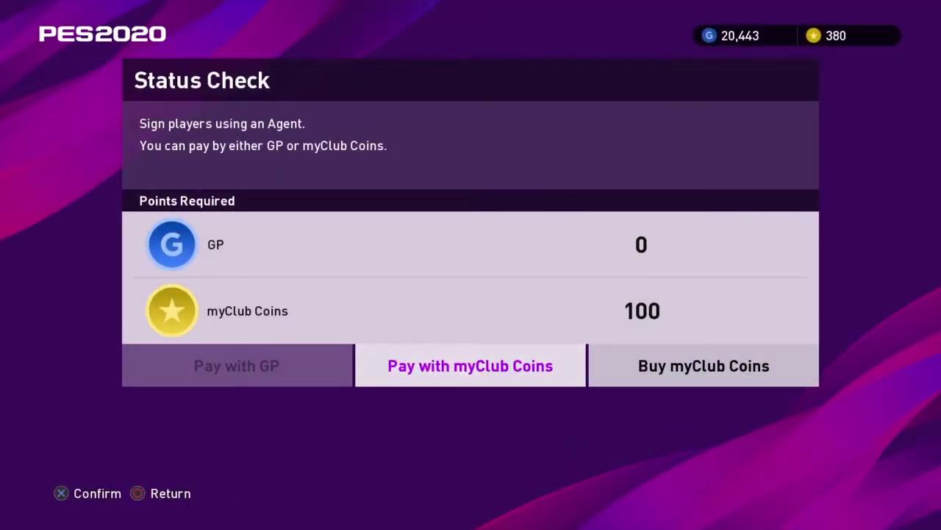
key("Return")
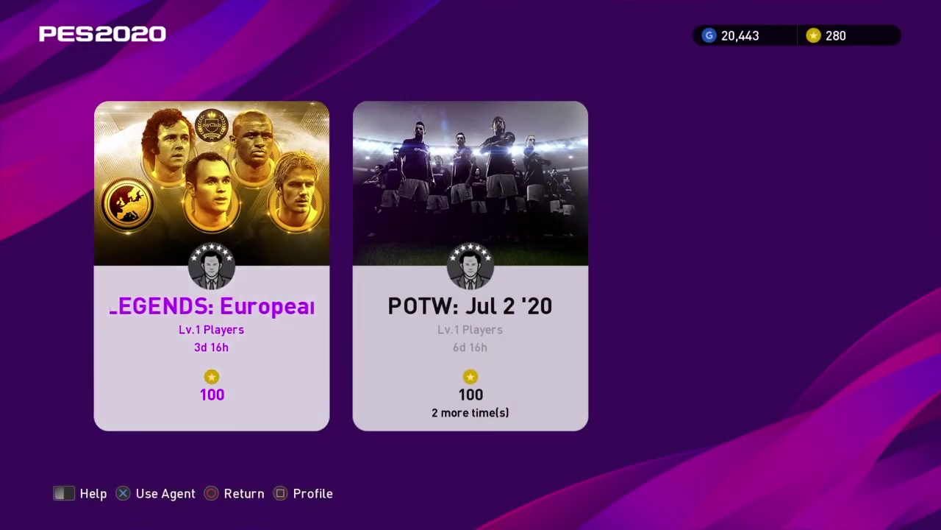
key("Return")
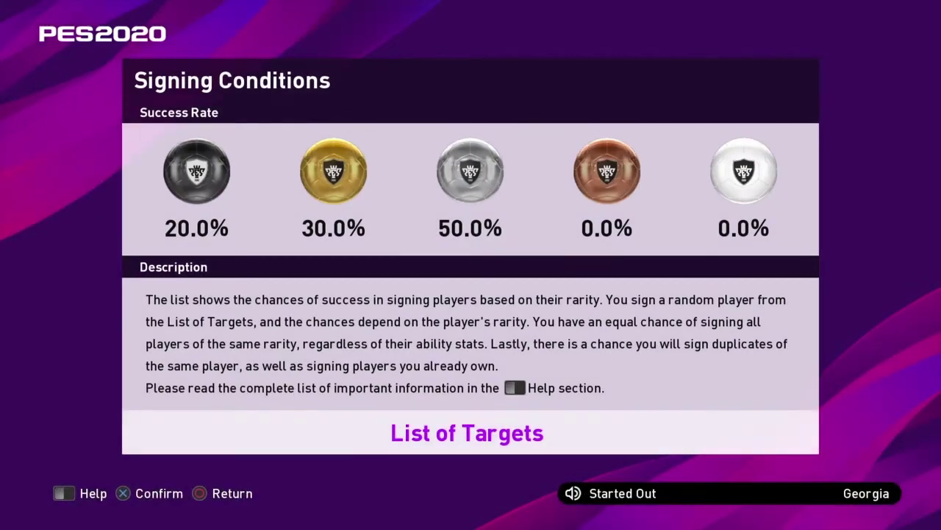
- Close the Signing Conditions screen to return to the agent list
key("Escape")
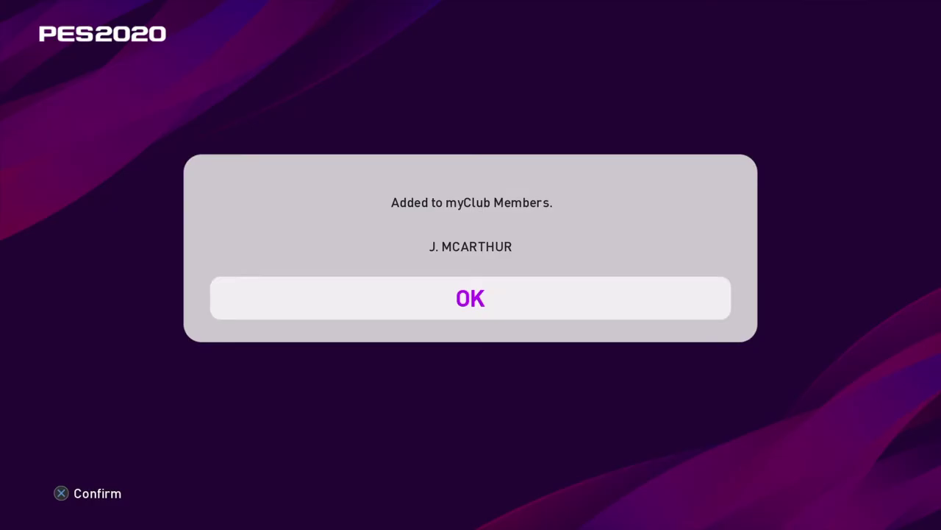
key("Return")
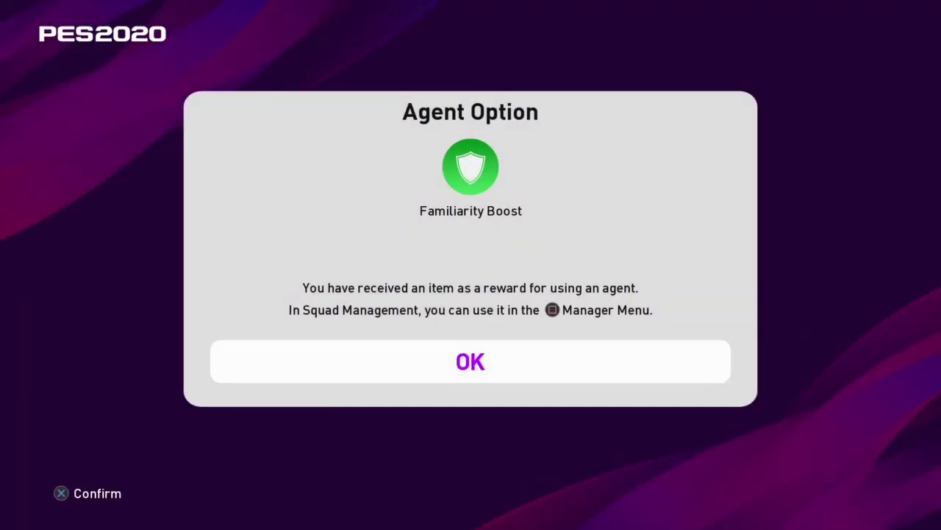